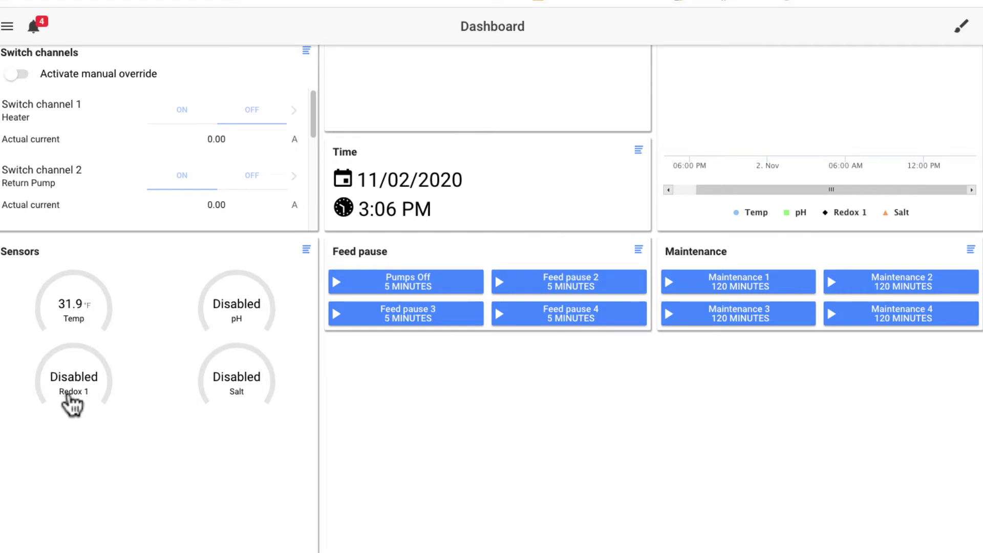
Step: Open the Temperature 1 sensor settings and confirm the display unit stays °F
{"action": "left_click", "coordinate": [75, 306]}
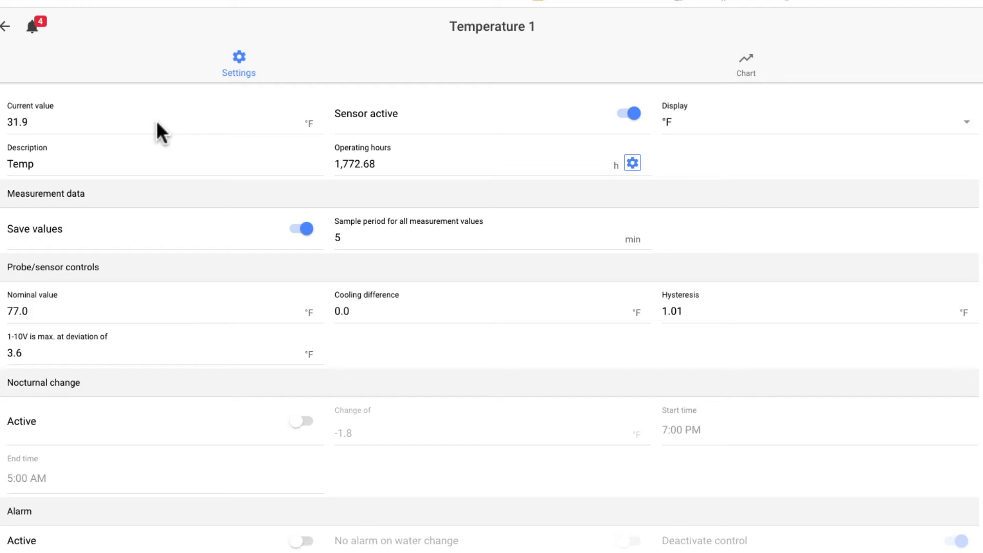
{"action": "left_click", "coordinate": [861, 130]}
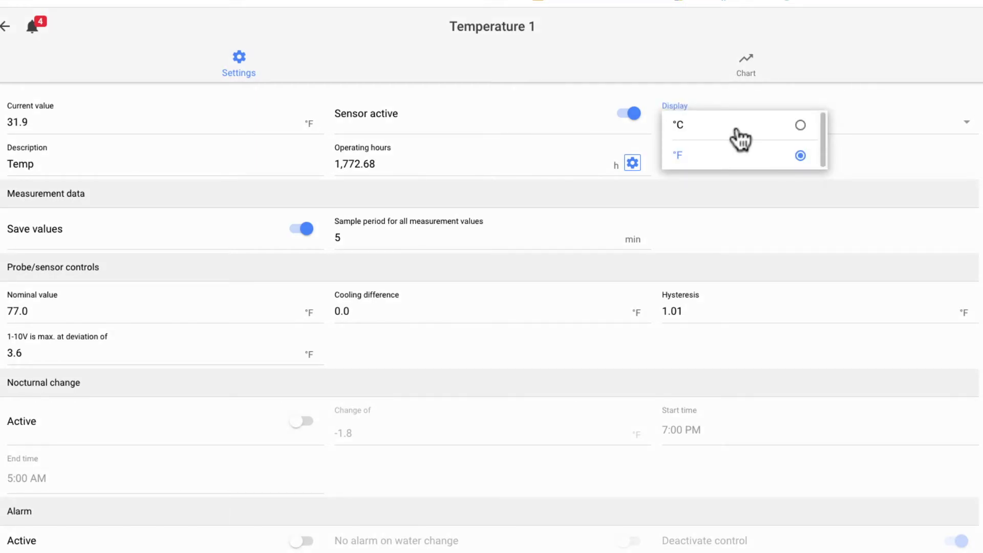
{"action": "left_click", "coordinate": [901, 41]}
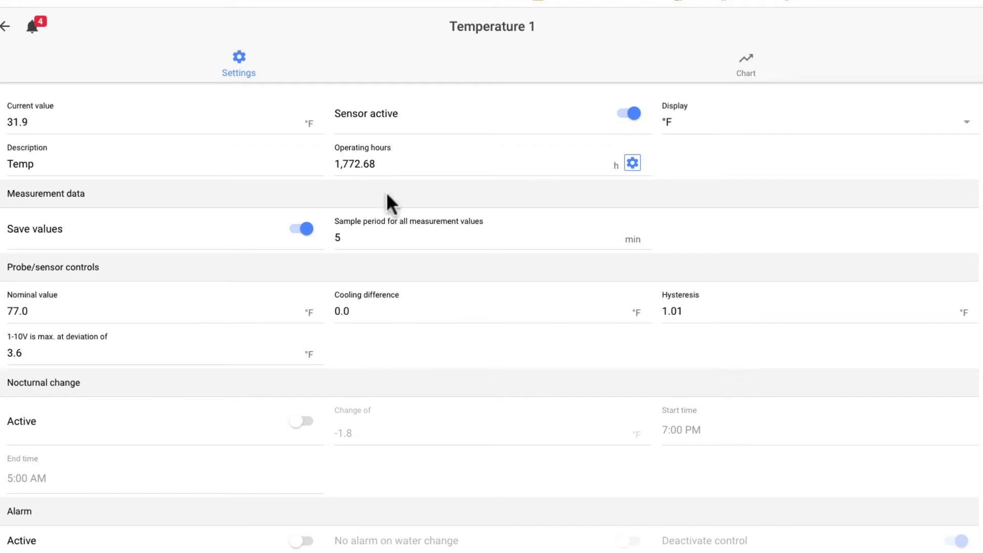
Step: Edit the sensor description, trying '- Reef' and 'Fis', and leave it reading 'Temp'
{"action": "left_click", "coordinate": [72, 171]}
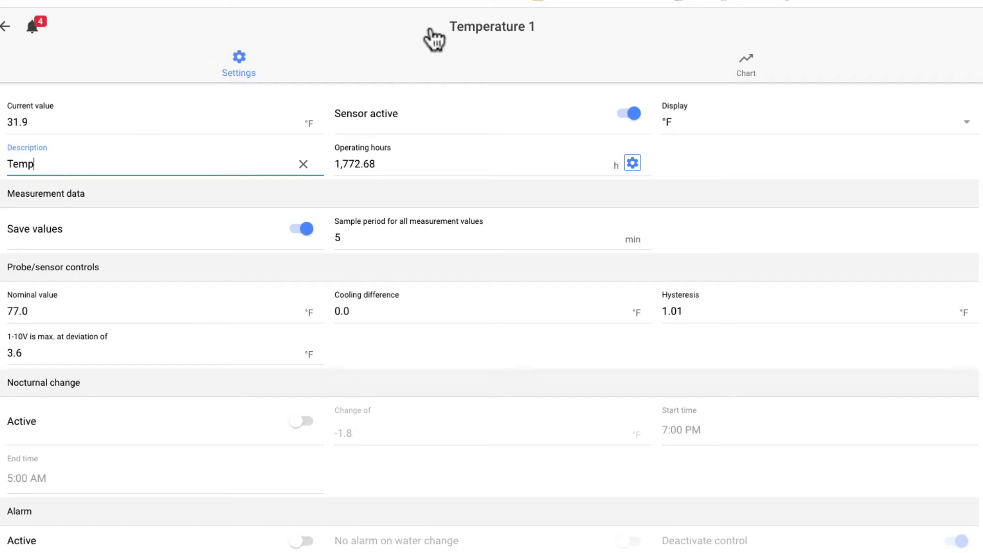
{"action": "left_click", "coordinate": [457, 29]}
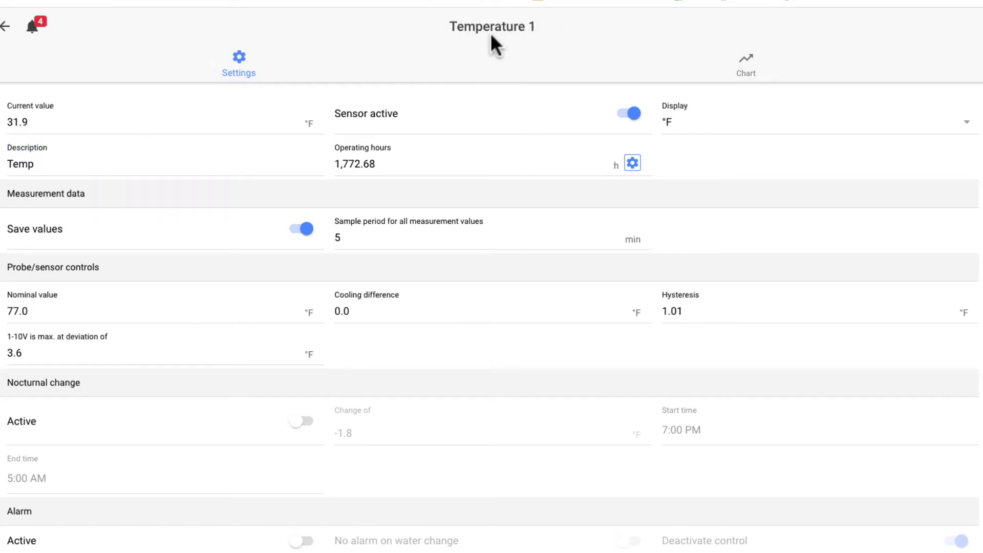
{"action": "left_click", "coordinate": [77, 164]}
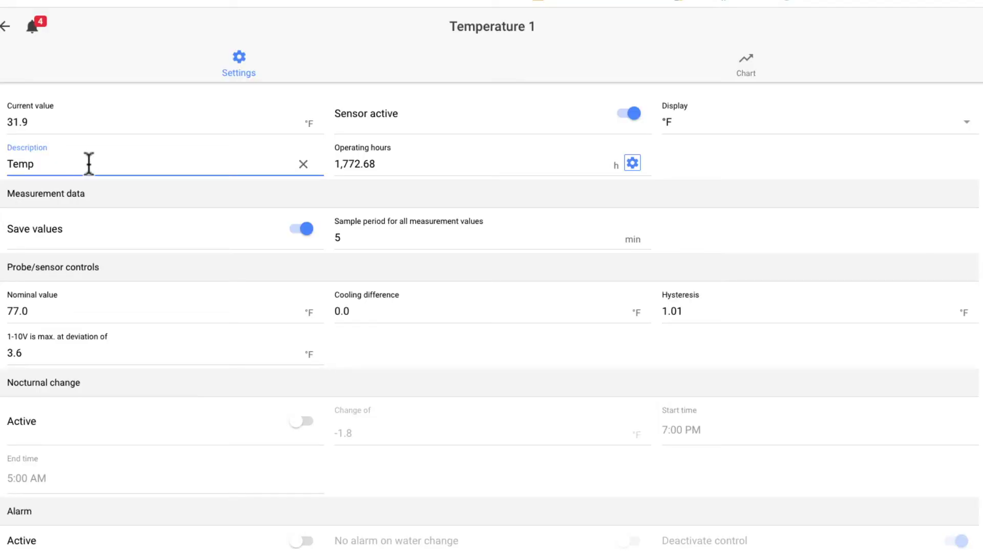
{"action": "type", "text": "- Reef"}
{"action": "key", "text": "BackSpace"}
{"action": "key", "text": "BackSpace"}
{"action": "key", "text": "BackSpace"}
{"action": "key", "text": "BackSpace"}
{"action": "type", "text": "Fis"}
{"action": "key", "text": "BackSpace"}
{"action": "key", "text": "BackSpace"}
{"action": "key", "text": "BackSpace"}
{"action": "key", "text": "BackSpace"}
{"action": "key", "text": "BackSpace"}
{"action": "key", "text": "BackSpace"}
{"action": "left_click", "coordinate": [668, 176]}
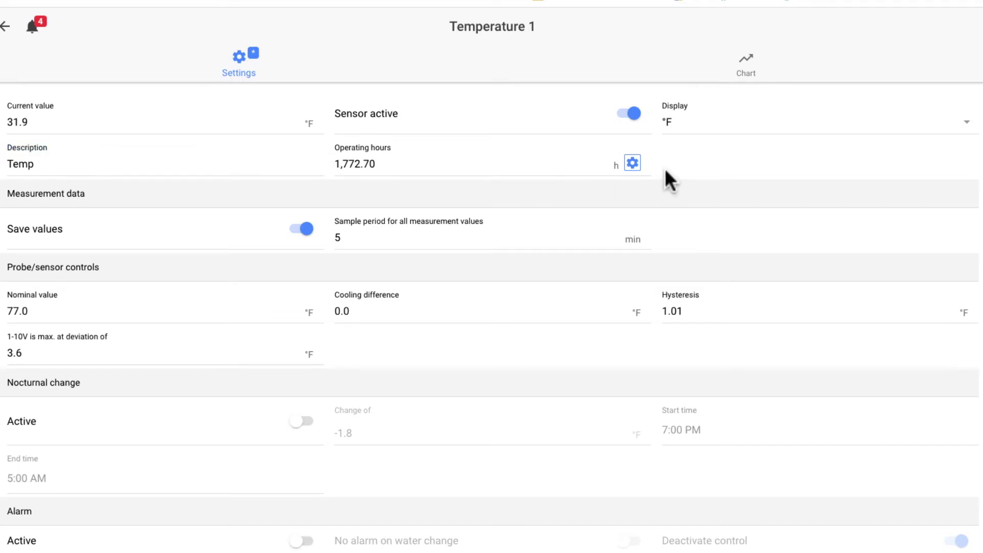
{"action": "left_click", "coordinate": [635, 162]}
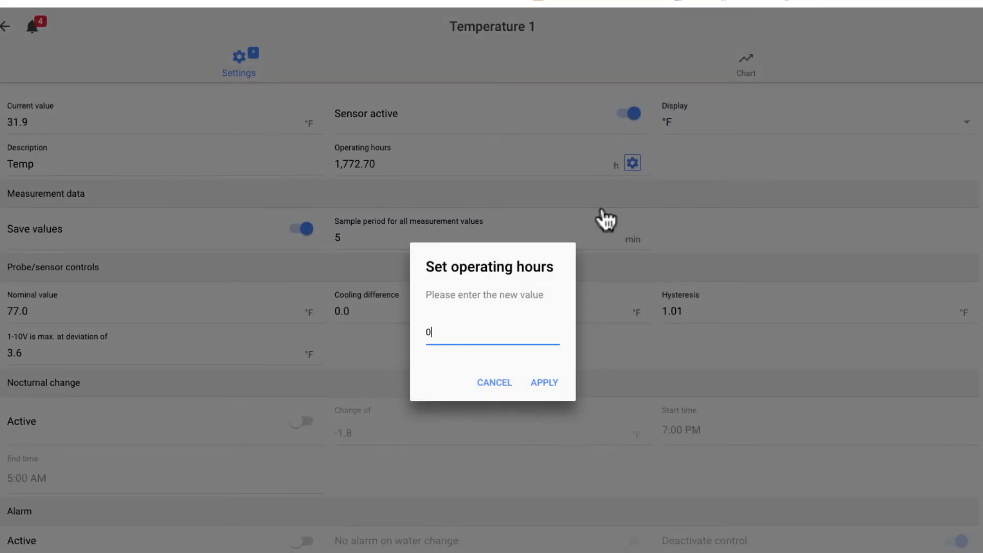
{"action": "left_click", "coordinate": [493, 385]}
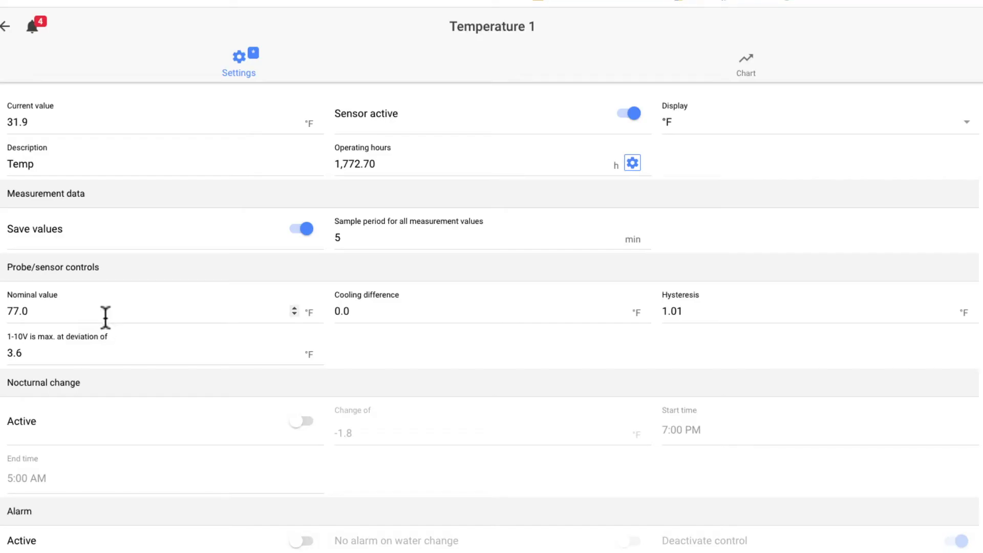
{"action": "left_click", "coordinate": [107, 318]}
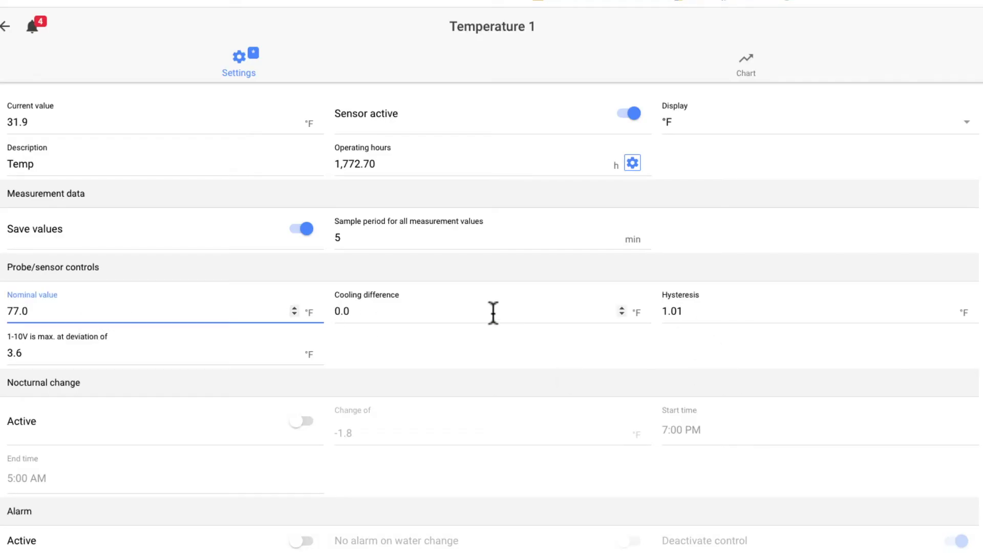
Step: Replace the Temperature 1 hysteresis value 1.01 with 2.00 °F and commit it
{"action": "left_click", "coordinate": [737, 308]}
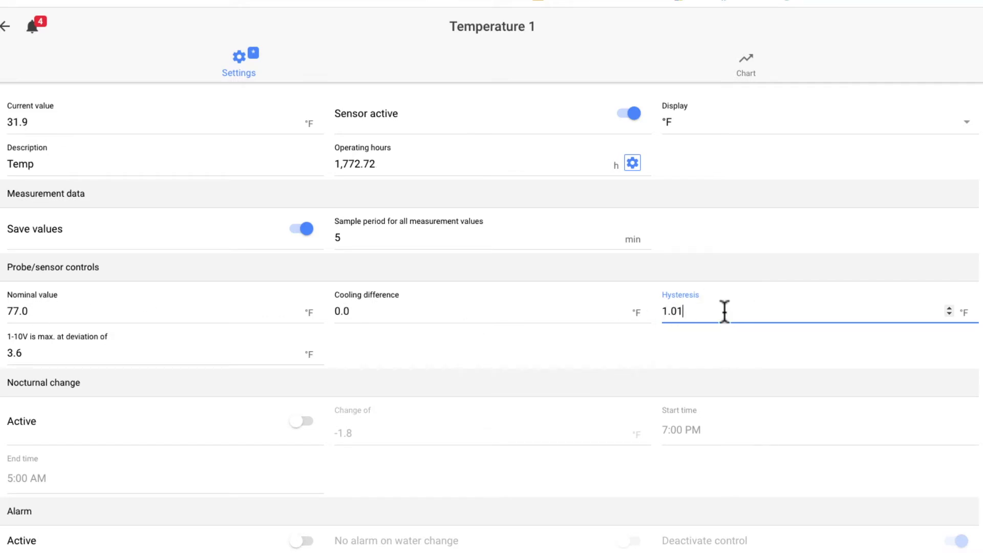
{"action": "key", "text": "BackSpace"}
{"action": "type", "text": "0"}
{"action": "left_click", "coordinate": [750, 338]}
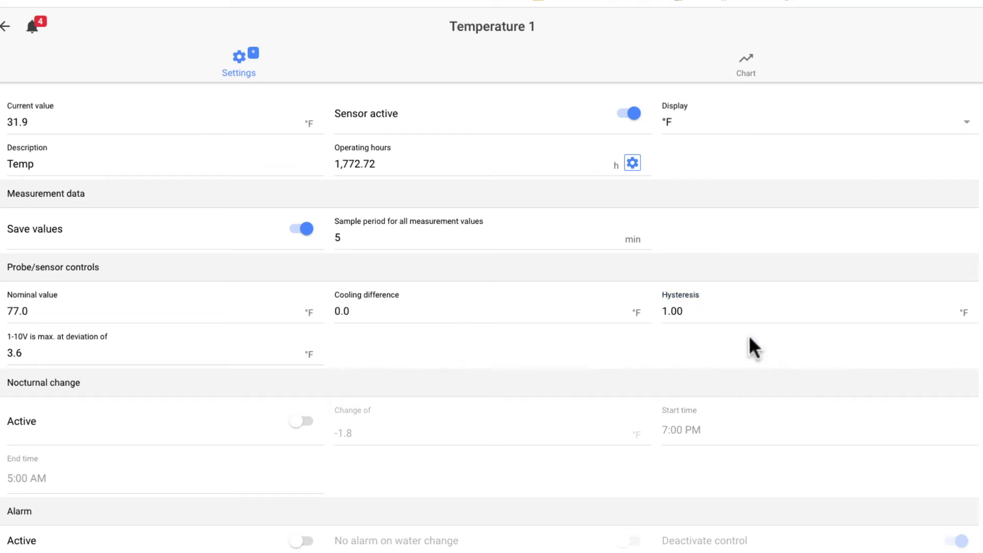
{"action": "left_click", "coordinate": [664, 311]}
{"action": "double_click", "coordinate": [663, 311]}
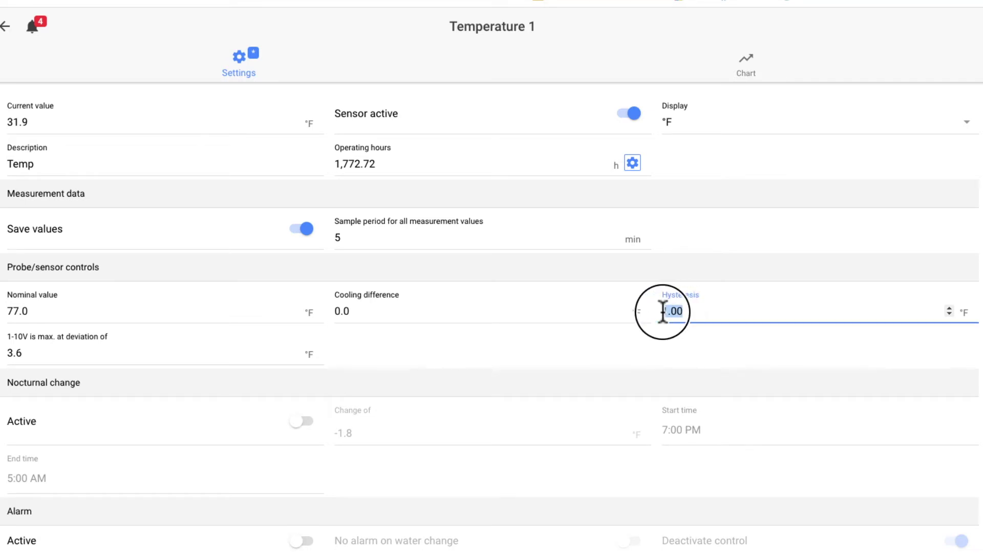
{"action": "left_click", "coordinate": [696, 310]}
{"action": "left_click_drag", "start_coordinate": [696, 311], "coordinate": [648, 309]}
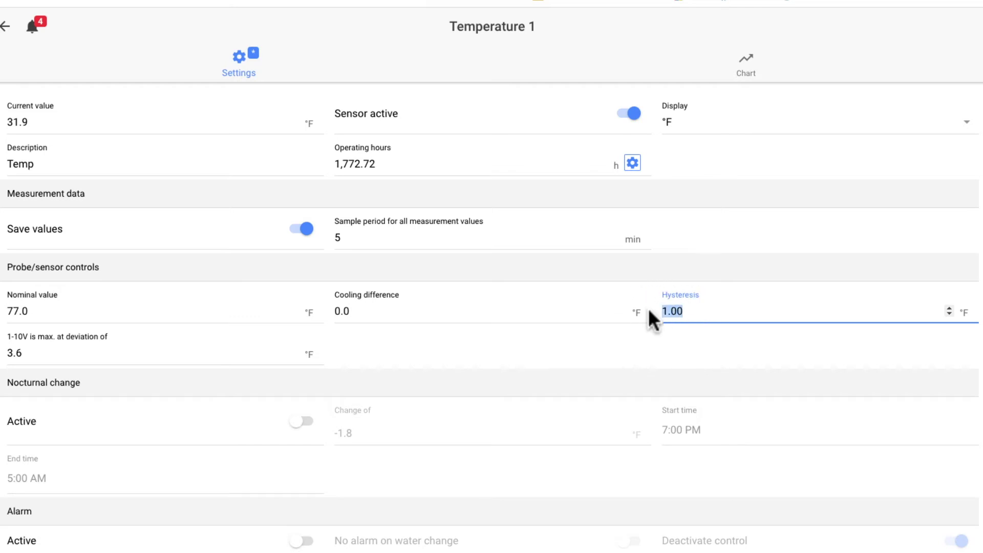
{"action": "type", "text": "2.00"}
{"action": "left_click", "coordinate": [654, 321]}
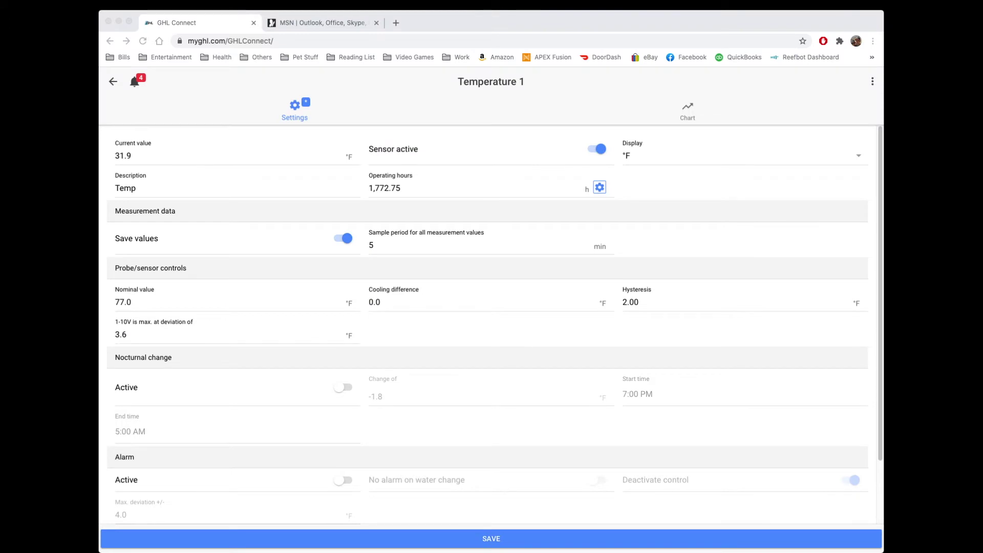
{"action": "left_click", "coordinate": [467, 331]}
Step: Activate nocturnal change, replace its -1.8 change with 1.00 °F, and switch the alarm on
{"action": "scroll", "coordinate": [491, 323], "scroll_direction": "down", "scroll_amount": 3}
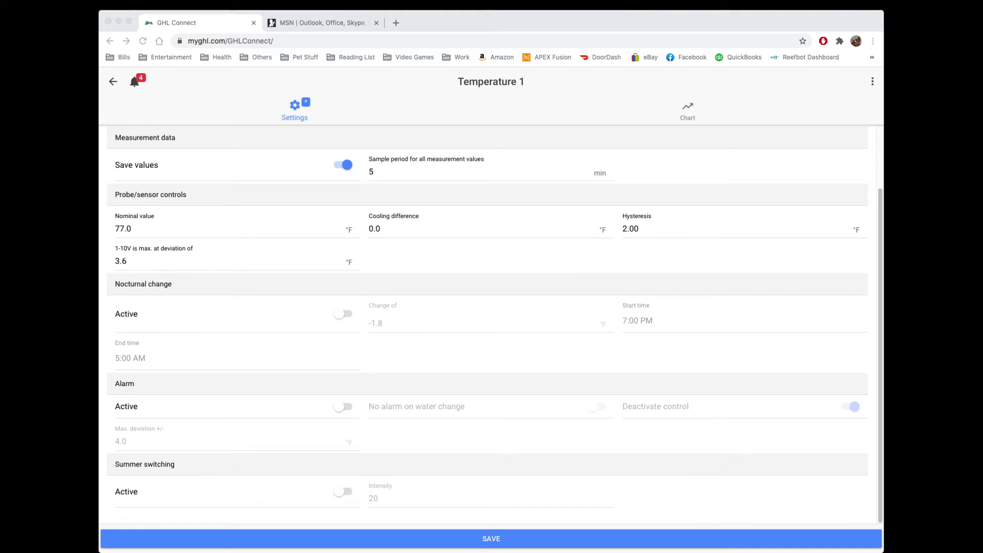
{"action": "left_click", "coordinate": [342, 314]}
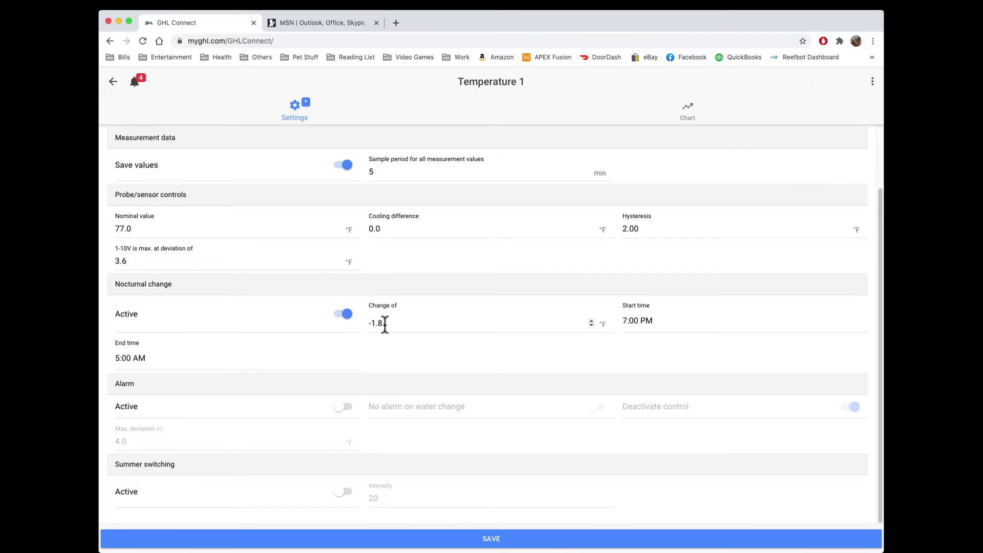
{"action": "left_click_drag", "start_coordinate": [388, 324], "coordinate": [373, 323]}
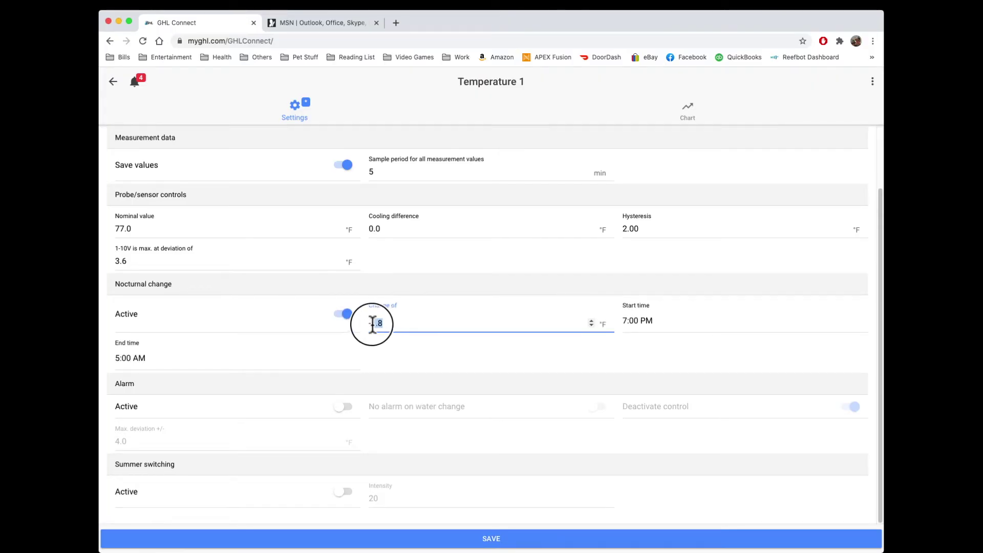
{"action": "key", "text": "BackSpace"}
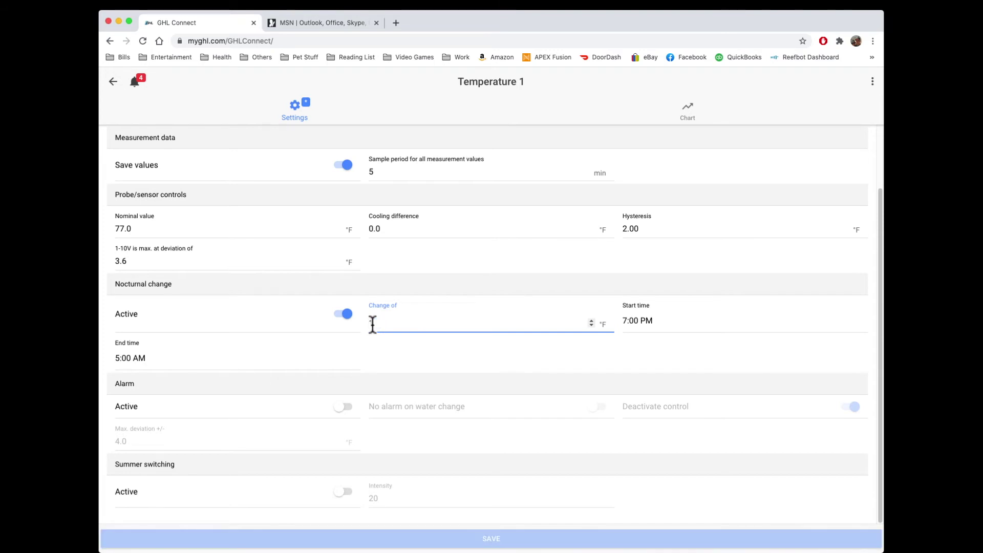
{"action": "type", "text": "1.00"}
{"action": "left_click", "coordinate": [443, 360]}
{"action": "left_click", "coordinate": [342, 408]}
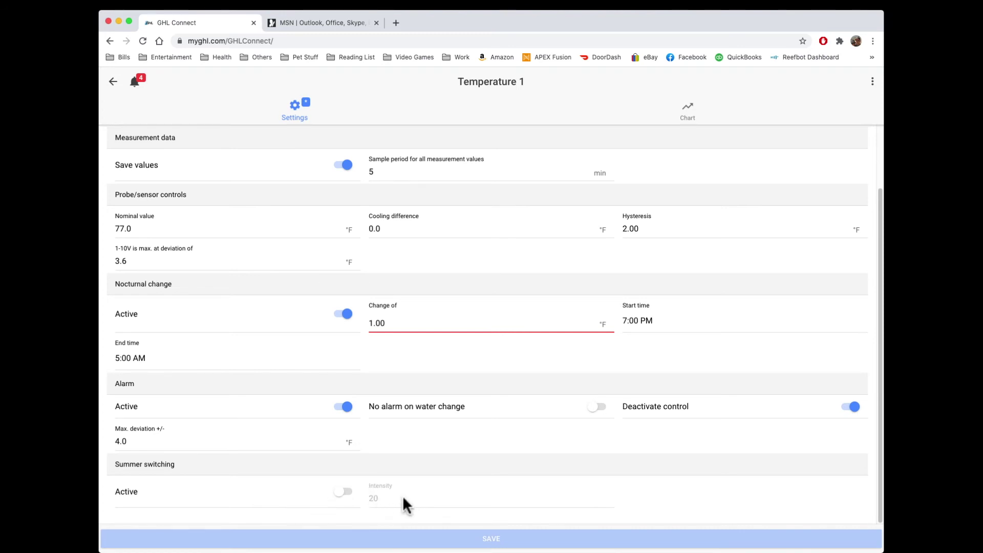
Step: Scroll back up the settings and open the Temperature 1 history chart
{"action": "scroll", "coordinate": [403, 498], "scroll_direction": "up", "scroll_amount": 3}
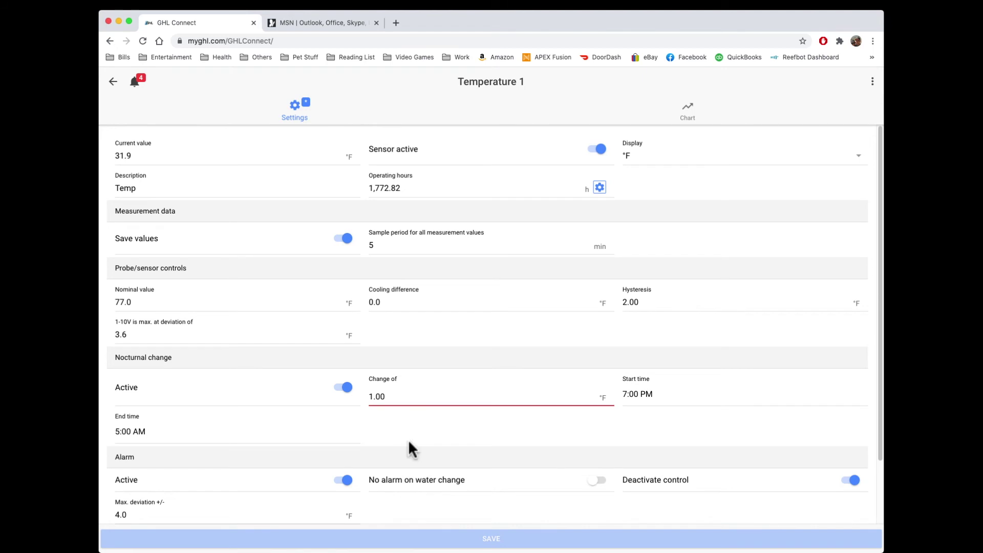
{"action": "left_click", "coordinate": [685, 118]}
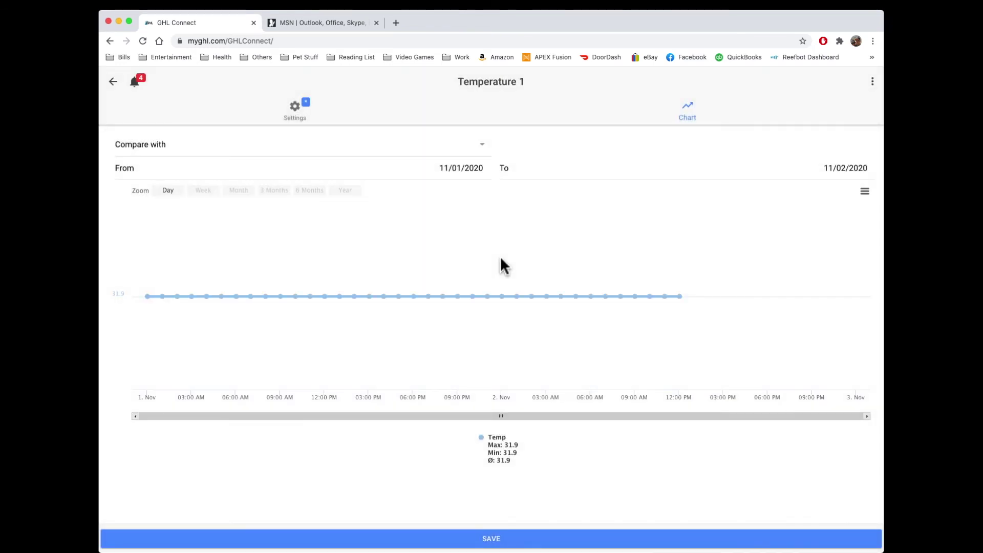
Step: Inspect the flat 31.9 reading on the Temperature 1 chart for 11/01–11/02/2020
{"action": "mouse_move", "coordinate": [457, 310]}
Step: Return to the Temperature 1 settings, then exit to the Dashboard, discarding unsaved changes
{"action": "left_click", "coordinate": [273, 109]}
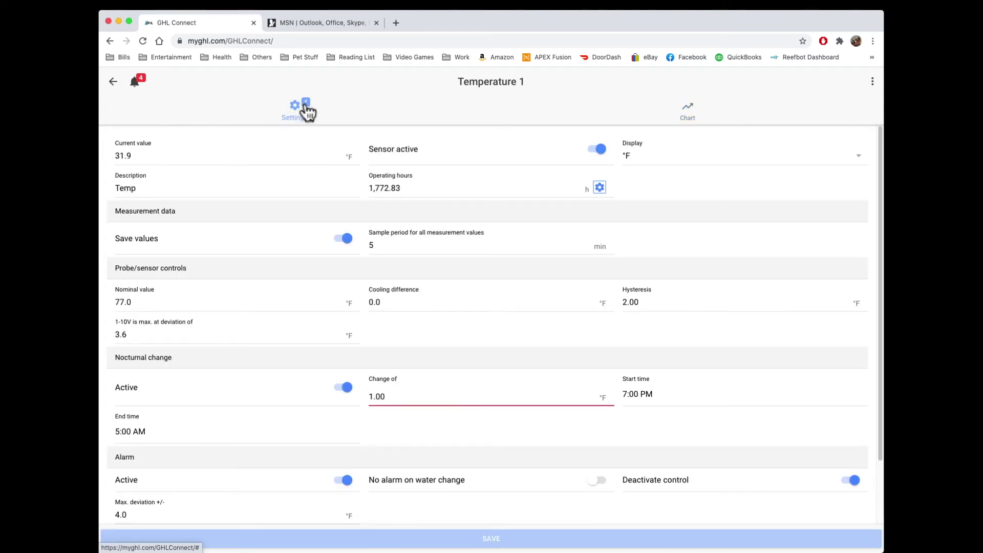
{"action": "scroll", "coordinate": [420, 441], "scroll_direction": "down", "scroll_amount": 2}
{"action": "scroll", "coordinate": [420, 441], "scroll_direction": "up", "scroll_amount": 2}
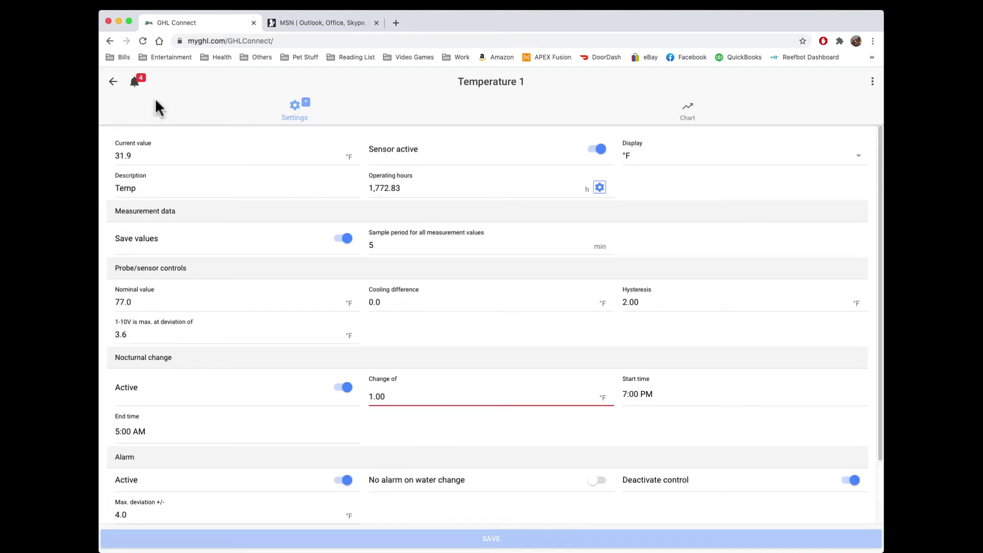
{"action": "left_click", "coordinate": [113, 84]}
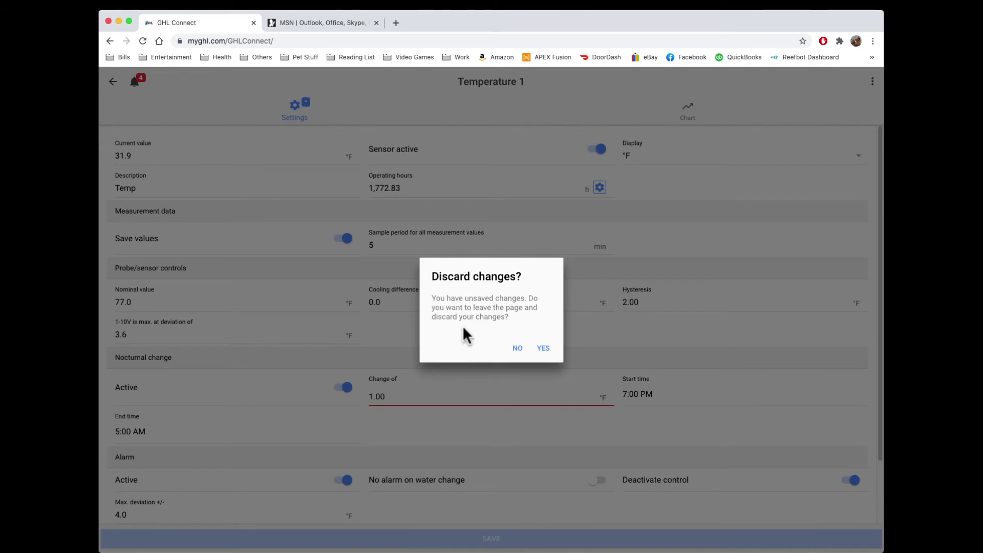
{"action": "left_click", "coordinate": [542, 350]}
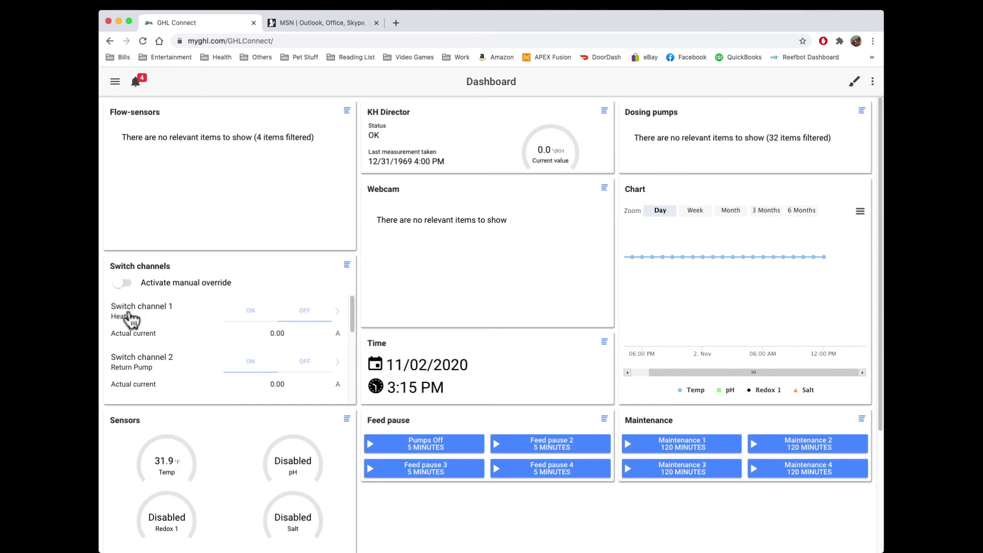
Step: Open Switch channel 1 and select its Heater description text
{"action": "scroll", "coordinate": [130, 318], "scroll_direction": "down", "scroll_amount": 2}
{"action": "scroll", "coordinate": [128, 320], "scroll_direction": "up", "scroll_amount": 2}
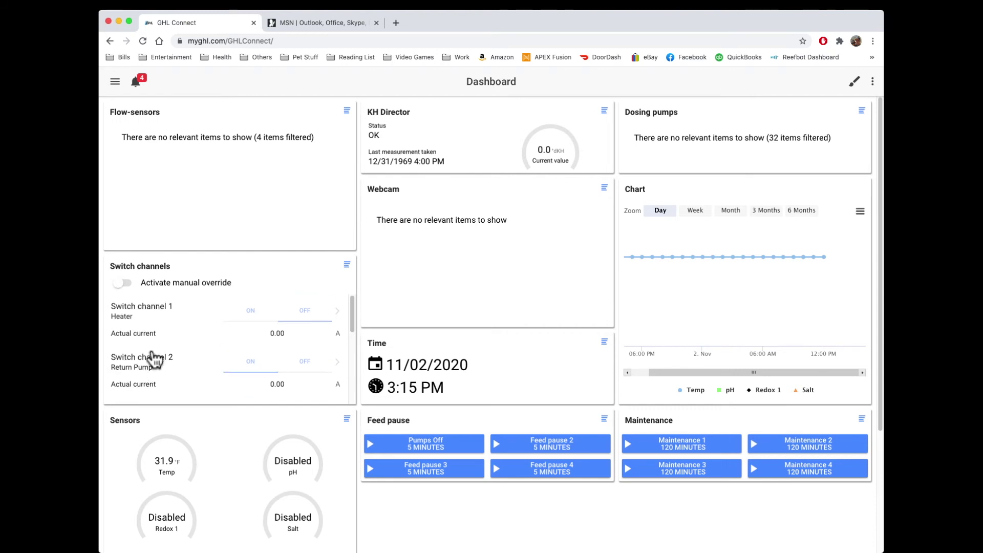
{"action": "left_click", "coordinate": [122, 309]}
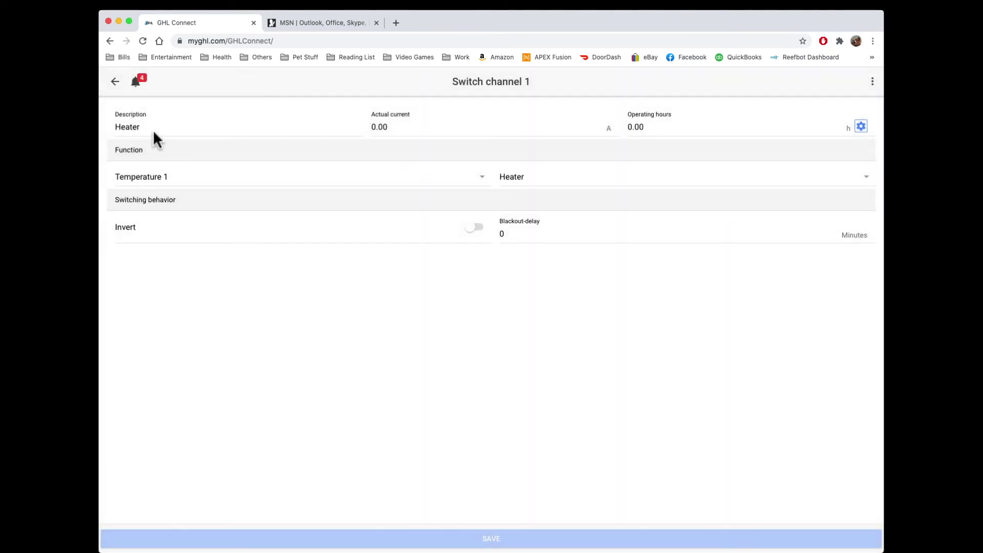
{"action": "double_click", "coordinate": [121, 127]}
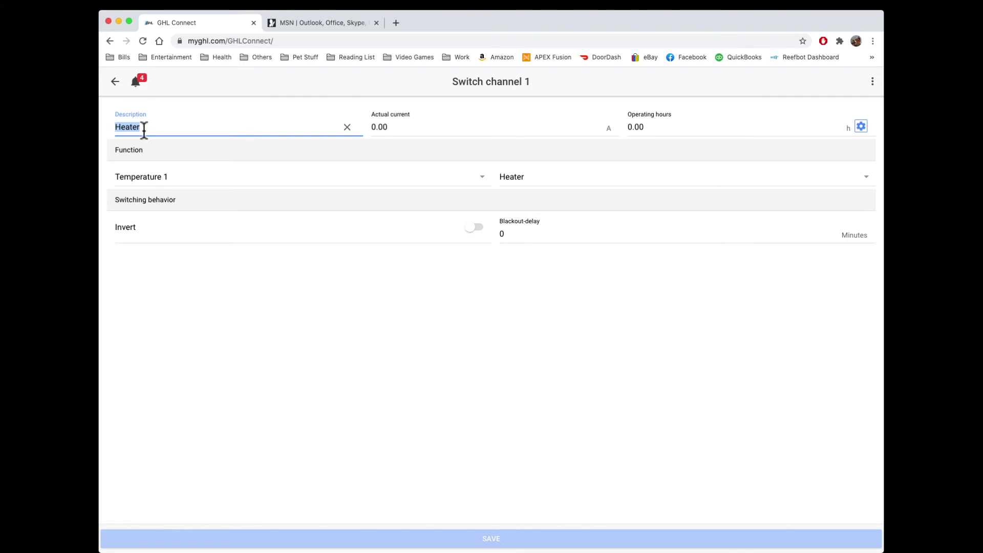
{"action": "left_click", "coordinate": [512, 87]}
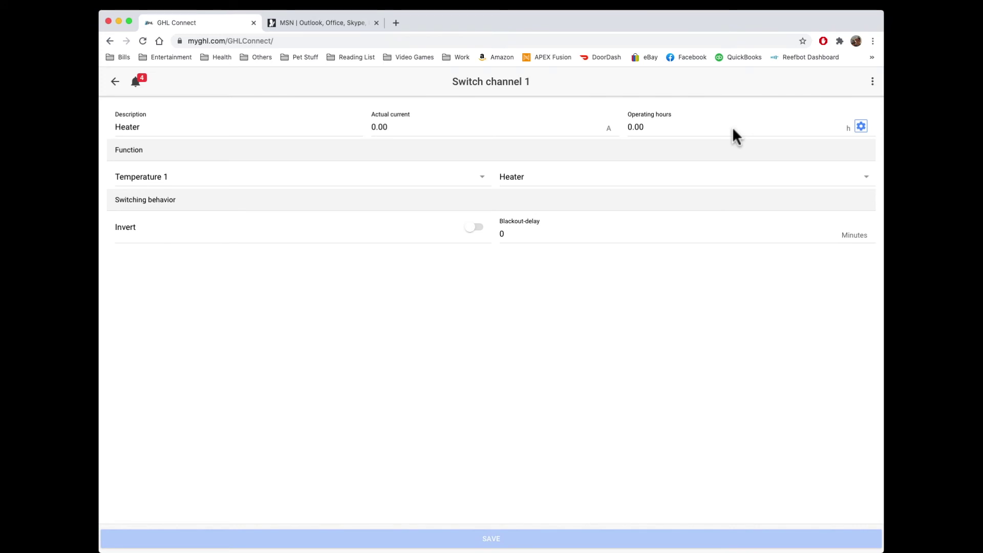
Step: Keep the channel function on Temperature 1 with Heater as the control mode
{"action": "left_click", "coordinate": [224, 176]}
{"action": "scroll", "coordinate": [178, 382], "scroll_direction": "down", "scroll_amount": 5}
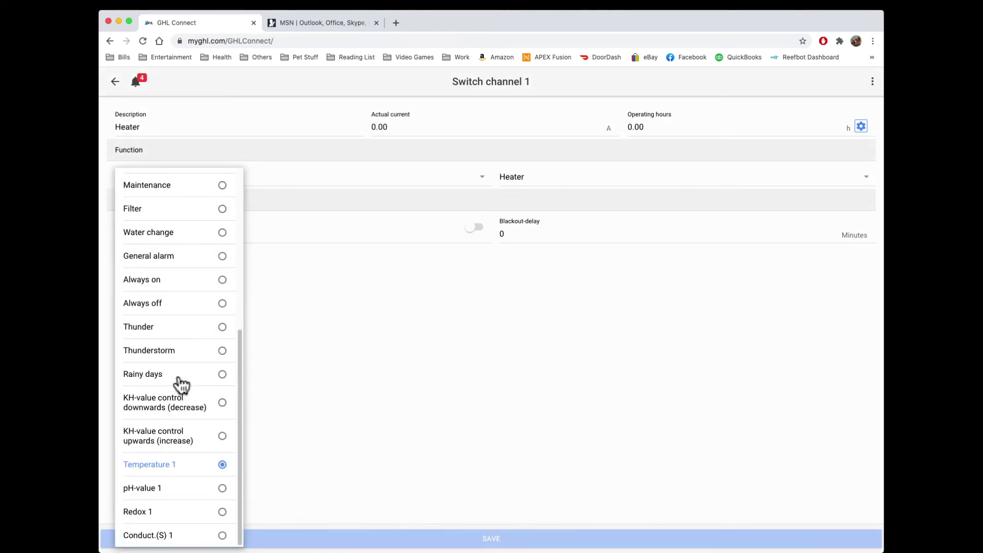
{"action": "left_click", "coordinate": [180, 466]}
{"action": "left_click", "coordinate": [529, 185]}
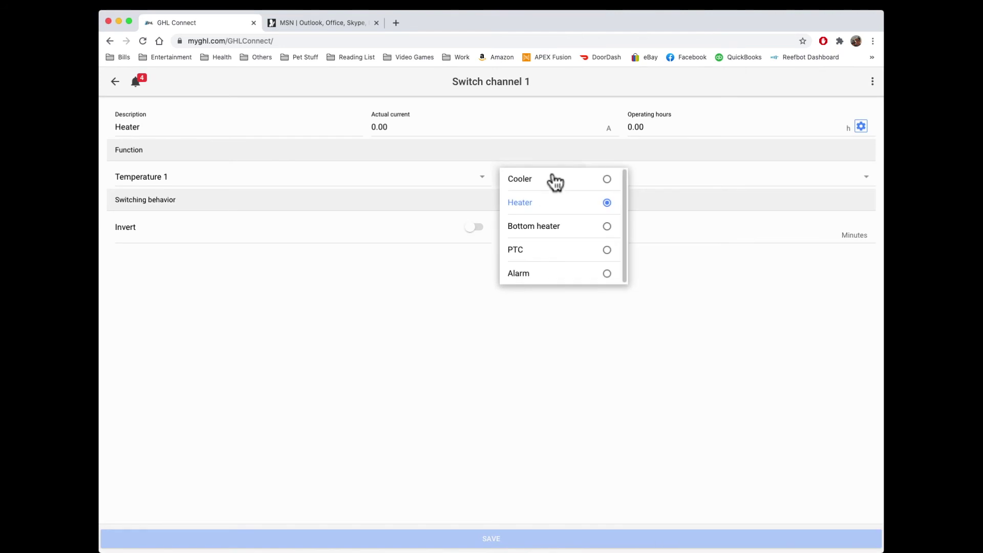
{"action": "left_click", "coordinate": [582, 209]}
{"action": "left_click", "coordinate": [633, 283]}
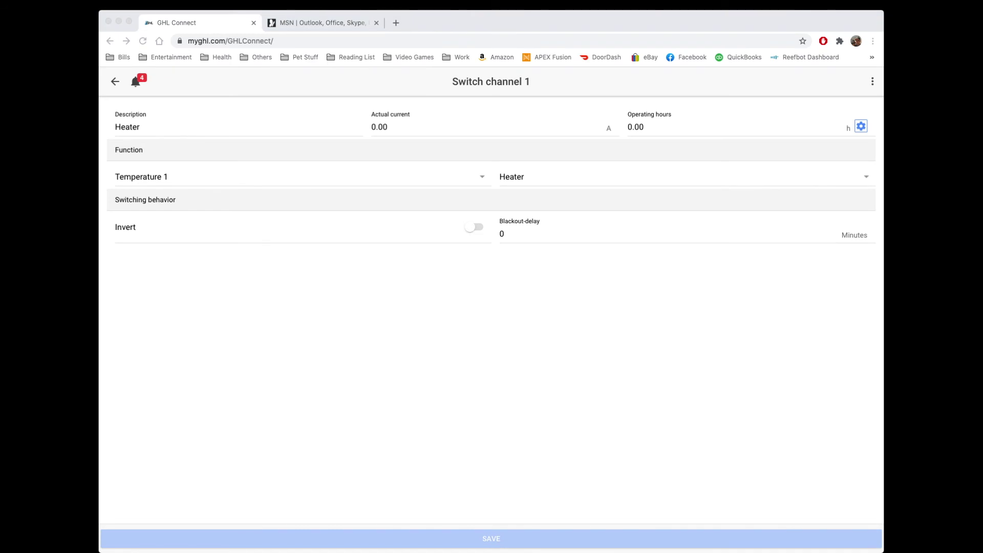
Step: Refocus the browser window and go back from Switch channel 1 to the Dashboard
{"action": "left_click", "coordinate": [517, 311]}
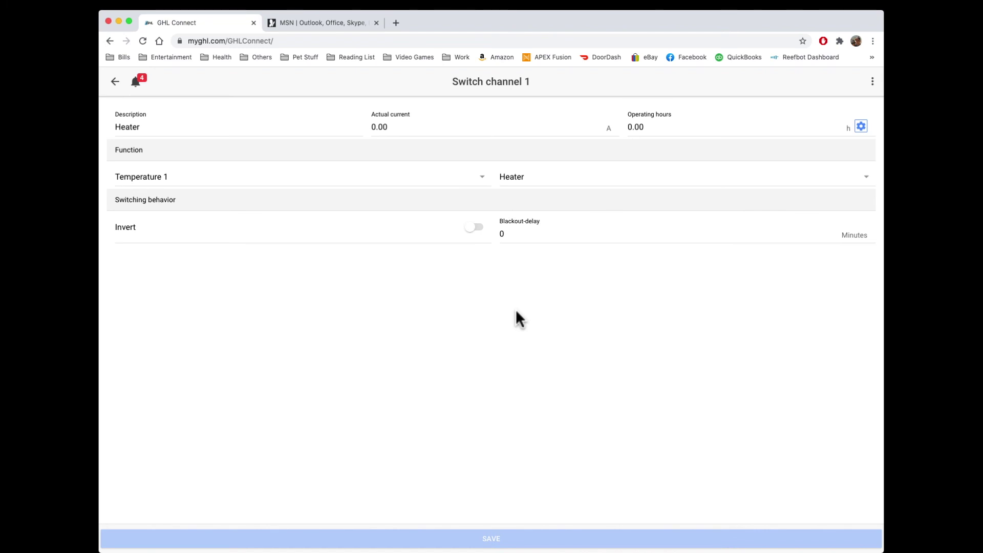
{"action": "left_click", "coordinate": [438, 255]}
{"action": "left_click", "coordinate": [114, 83]}
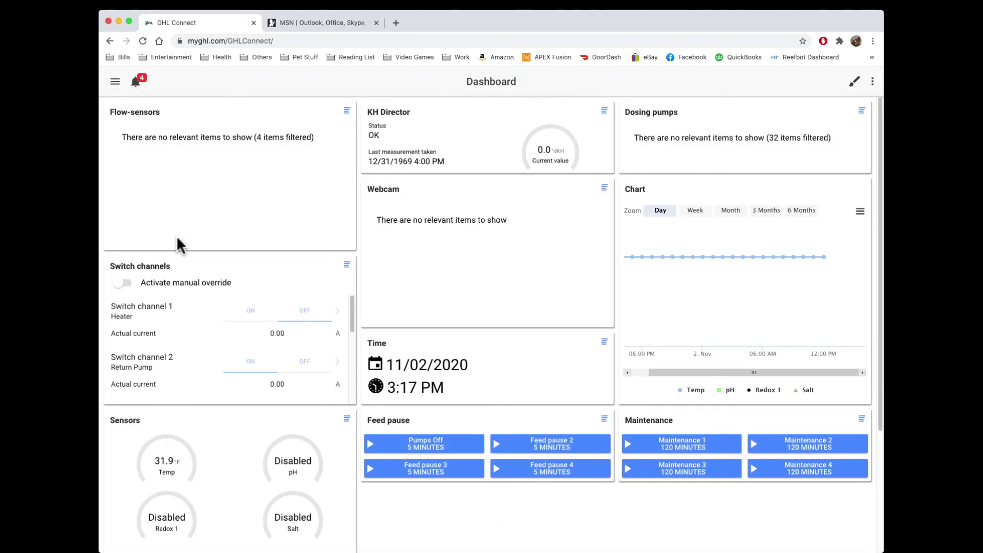
Step: Open Switch channel 3 (Chiller) and reselect Cooler as its Temperature 1 control mode
{"action": "scroll", "coordinate": [254, 335], "scroll_direction": "down", "scroll_amount": 1}
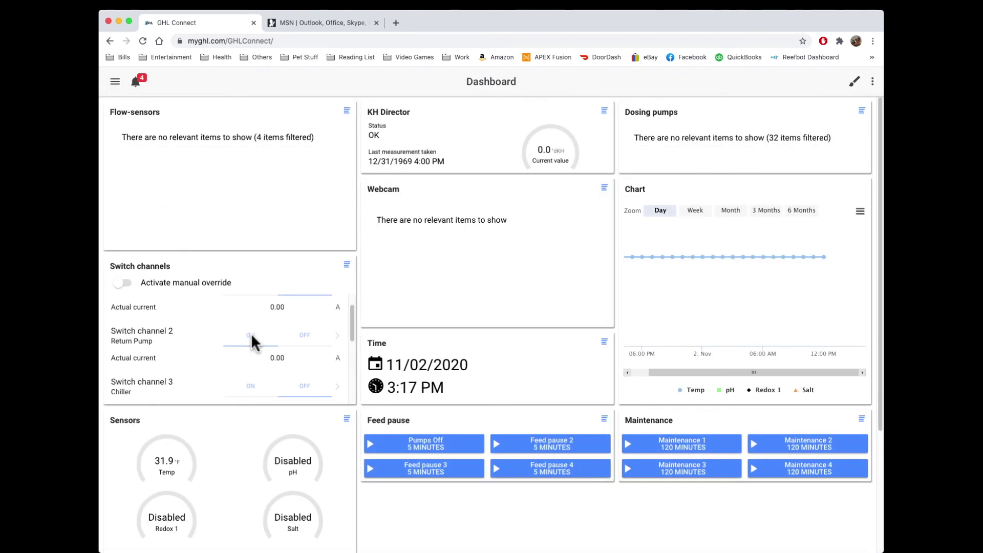
{"action": "left_click", "coordinate": [135, 382]}
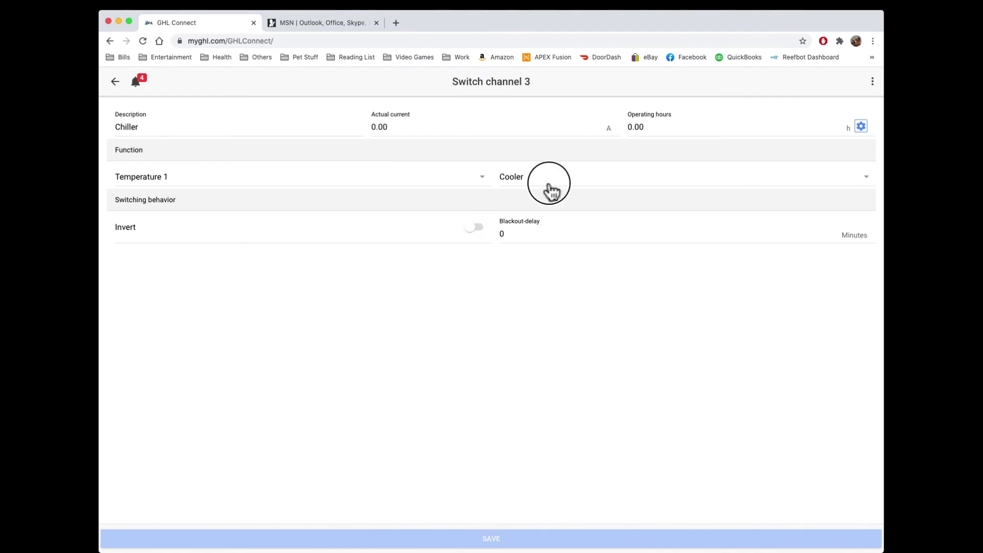
{"action": "left_click", "coordinate": [550, 191]}
{"action": "left_click", "coordinate": [553, 188]}
Step: Check the inactive pH-value 1 settings (nominal 8.20 pH, hysteresis 0.30), then return to the Dashboard
{"action": "left_click", "coordinate": [113, 83]}
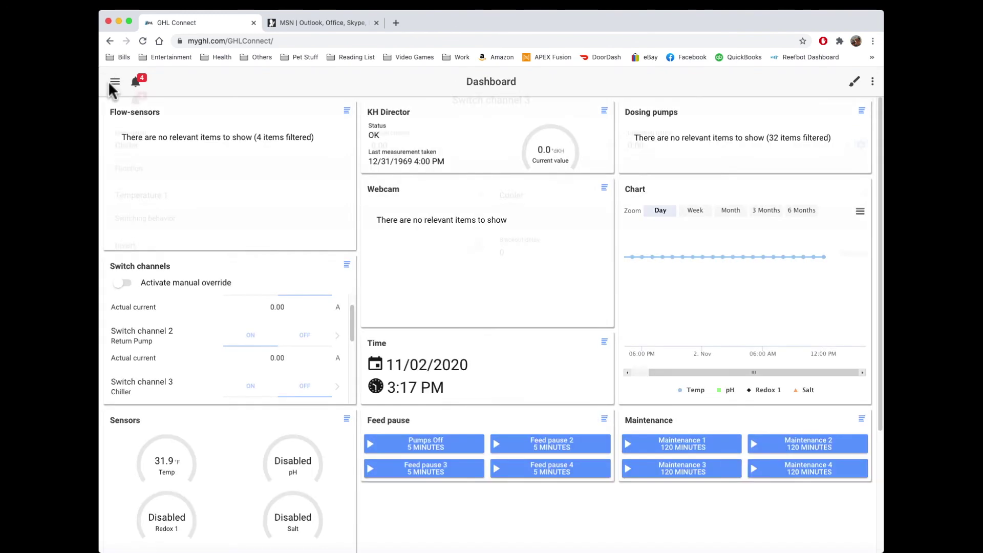
{"action": "scroll", "coordinate": [289, 300], "scroll_direction": "down", "scroll_amount": 2}
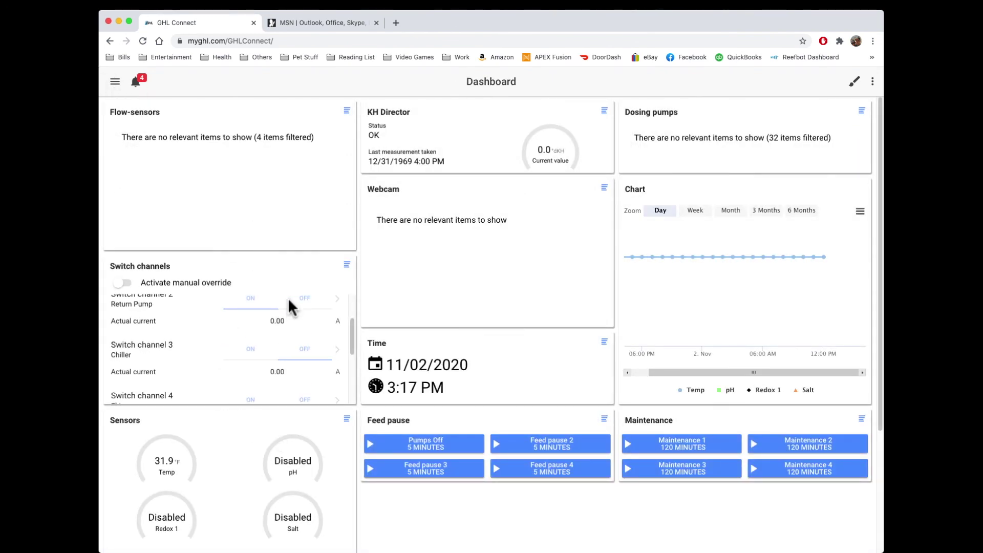
{"action": "left_click", "coordinate": [294, 466]}
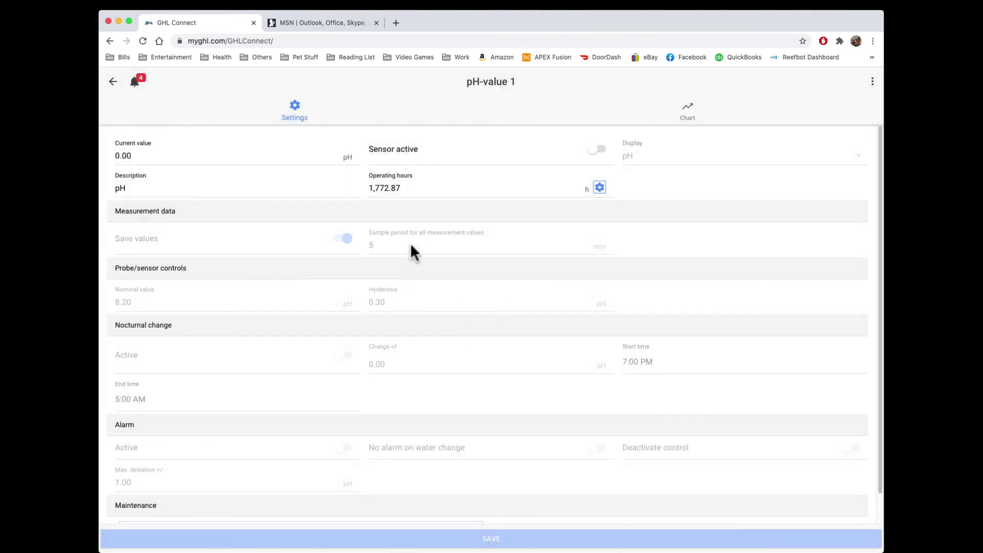
{"action": "scroll", "coordinate": [354, 435], "scroll_direction": "down", "scroll_amount": 1}
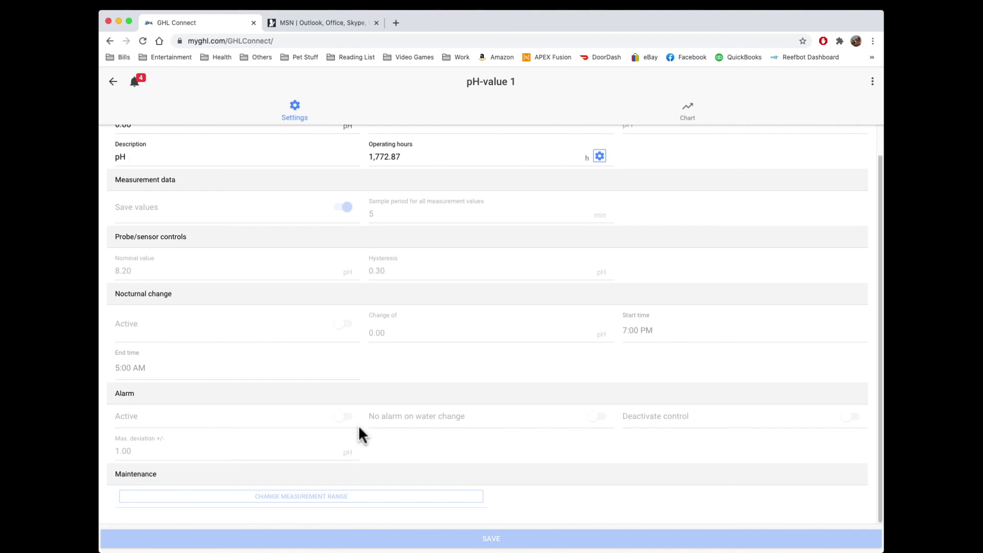
{"action": "scroll", "coordinate": [338, 435], "scroll_direction": "up", "scroll_amount": 1}
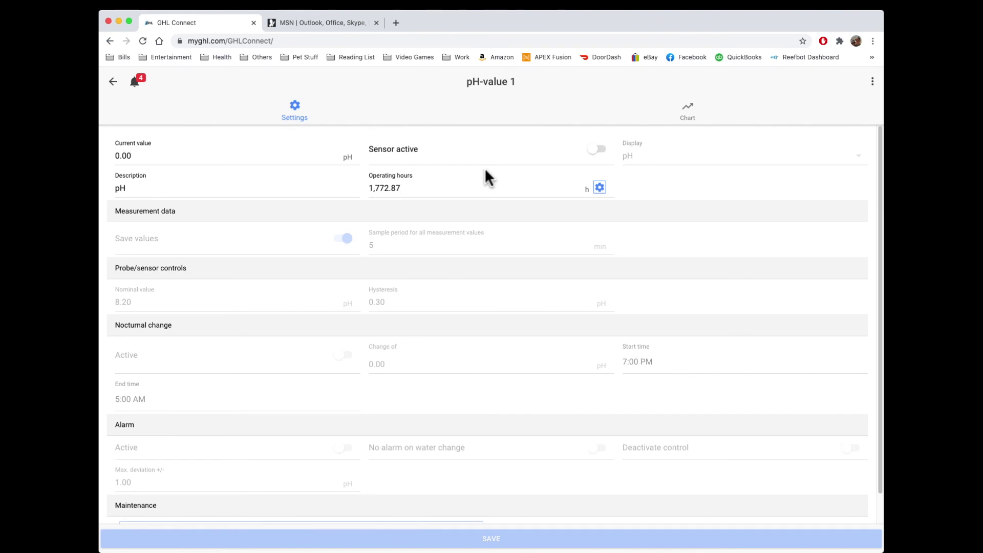
{"action": "left_click", "coordinate": [110, 84]}
{"action": "scroll", "coordinate": [260, 463], "scroll_direction": "down", "scroll_amount": 5}
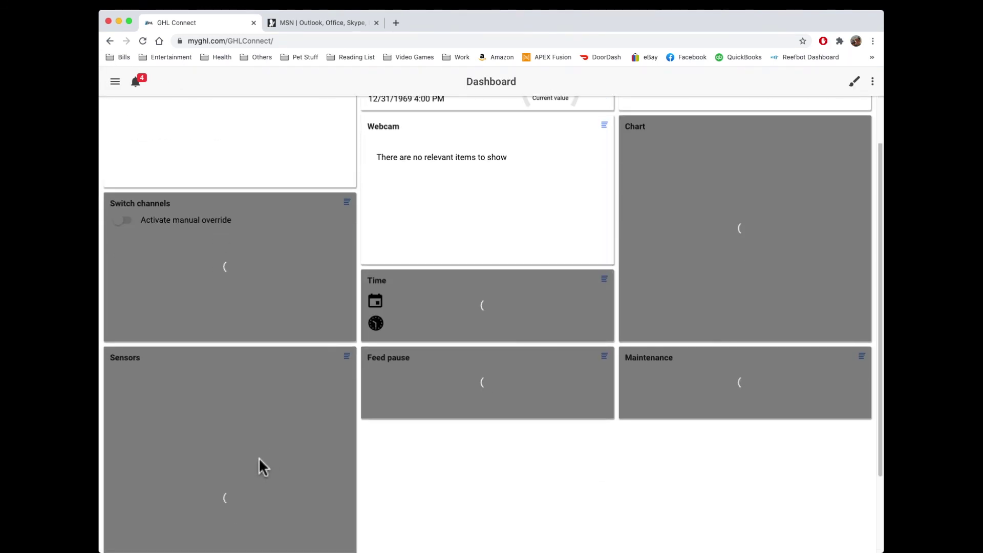
{"action": "scroll", "coordinate": [261, 371], "scroll_direction": "down", "scroll_amount": 2}
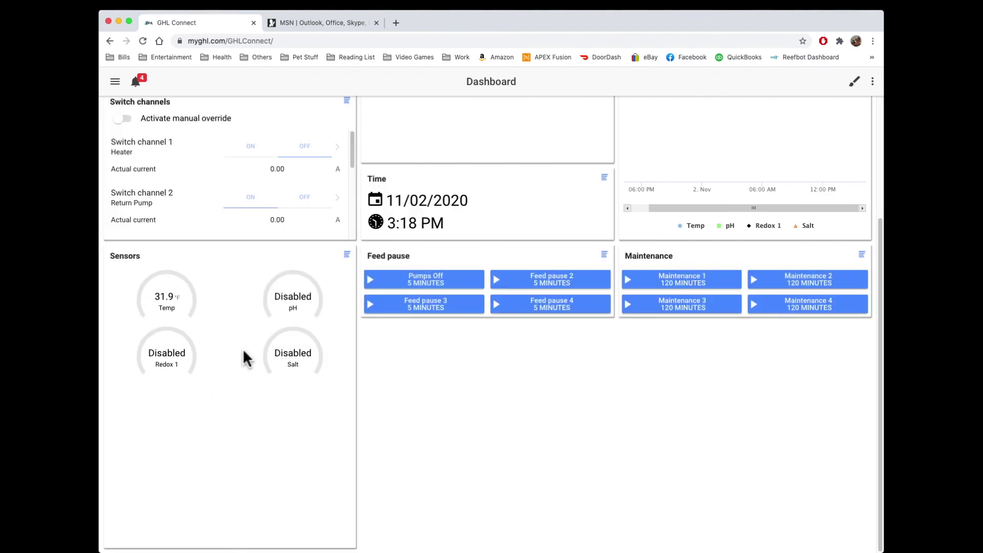
{"action": "left_click", "coordinate": [152, 360]}
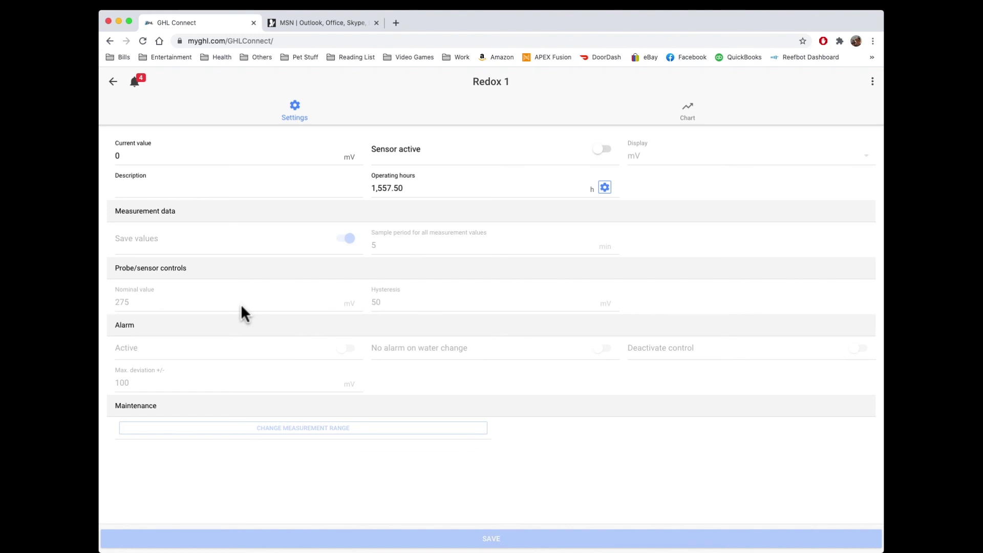
{"action": "left_click", "coordinate": [113, 82]}
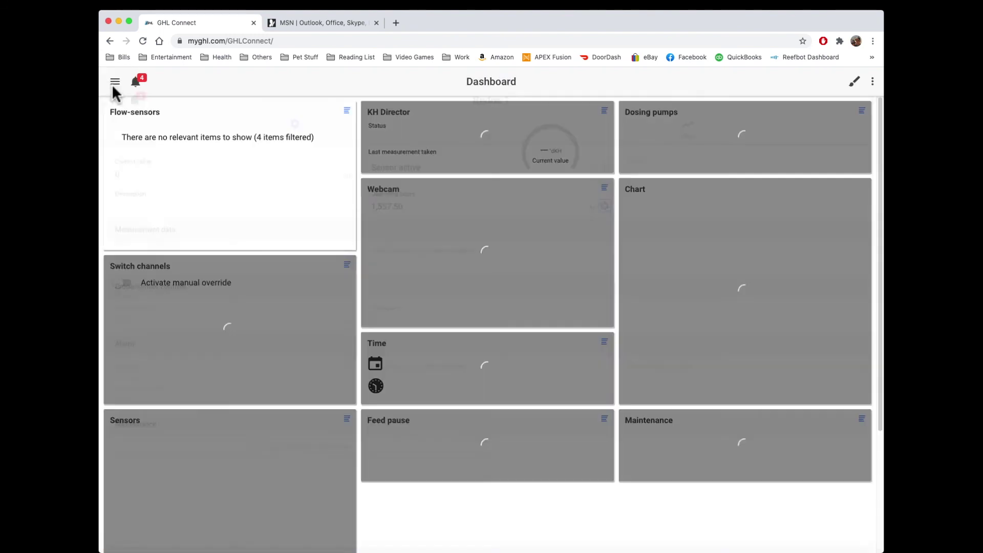